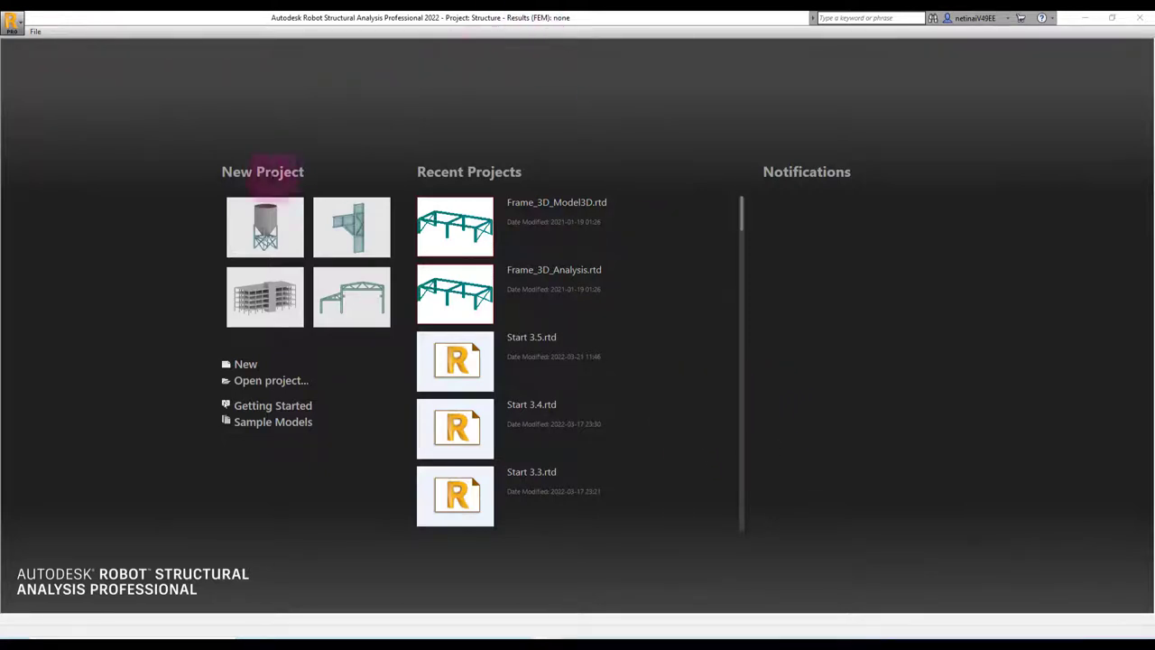
Step: Open the Frame_3D_Model3D.rtd project from the sample Tutorials folder
left_click(277, 426)
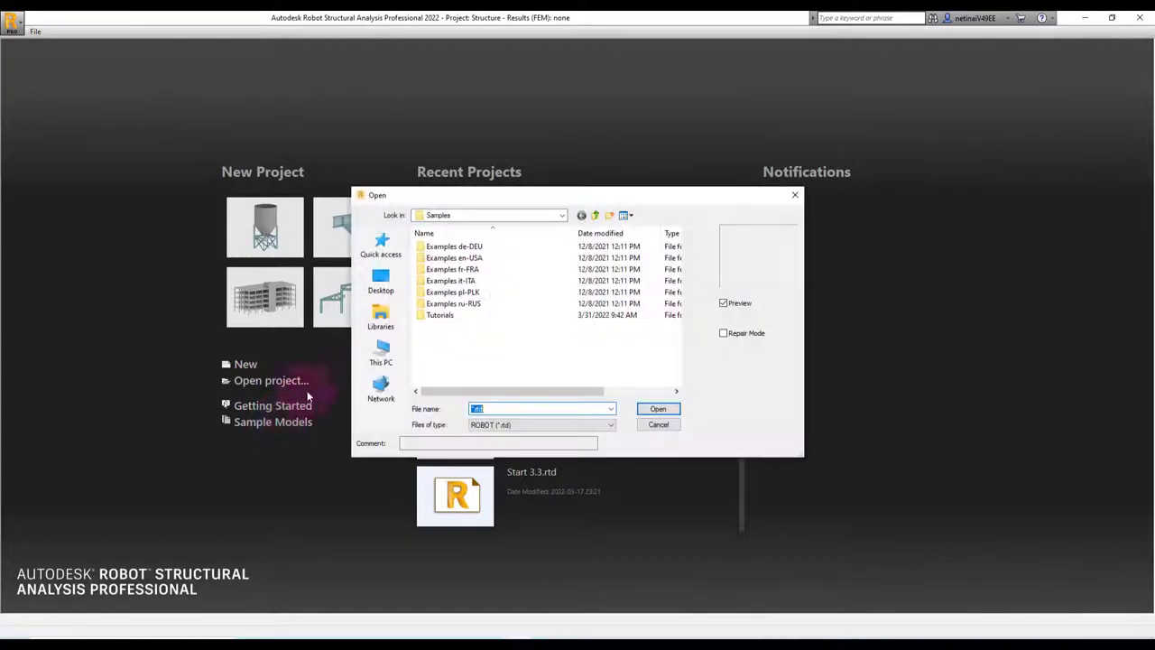
double_click(438, 311)
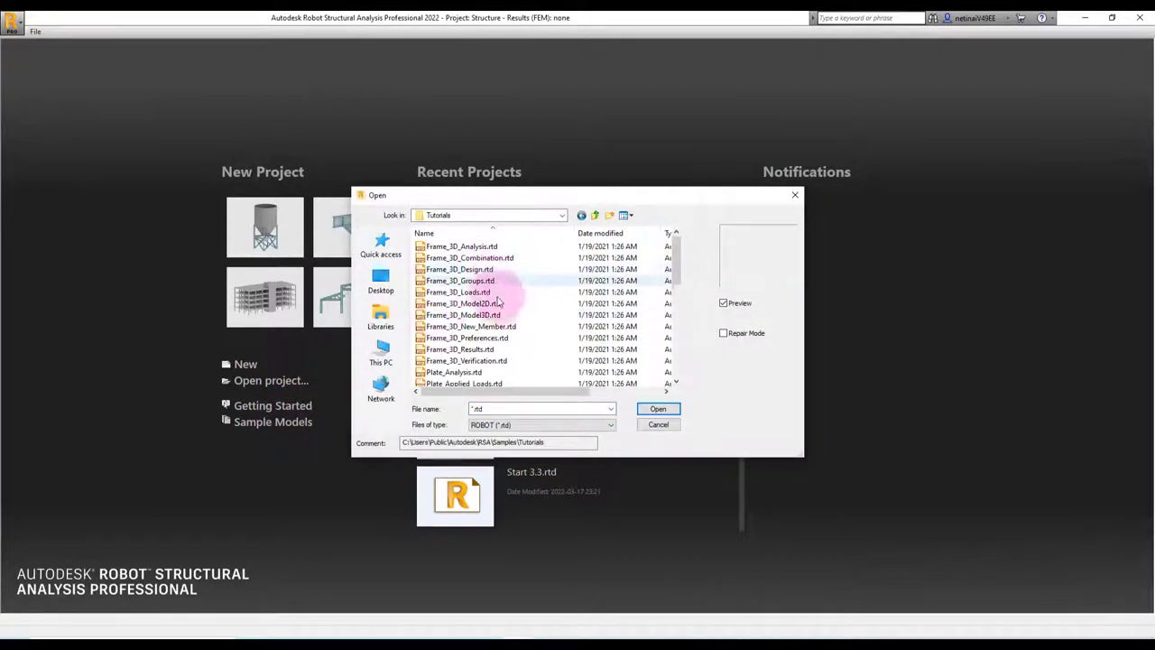
left_click(469, 315)
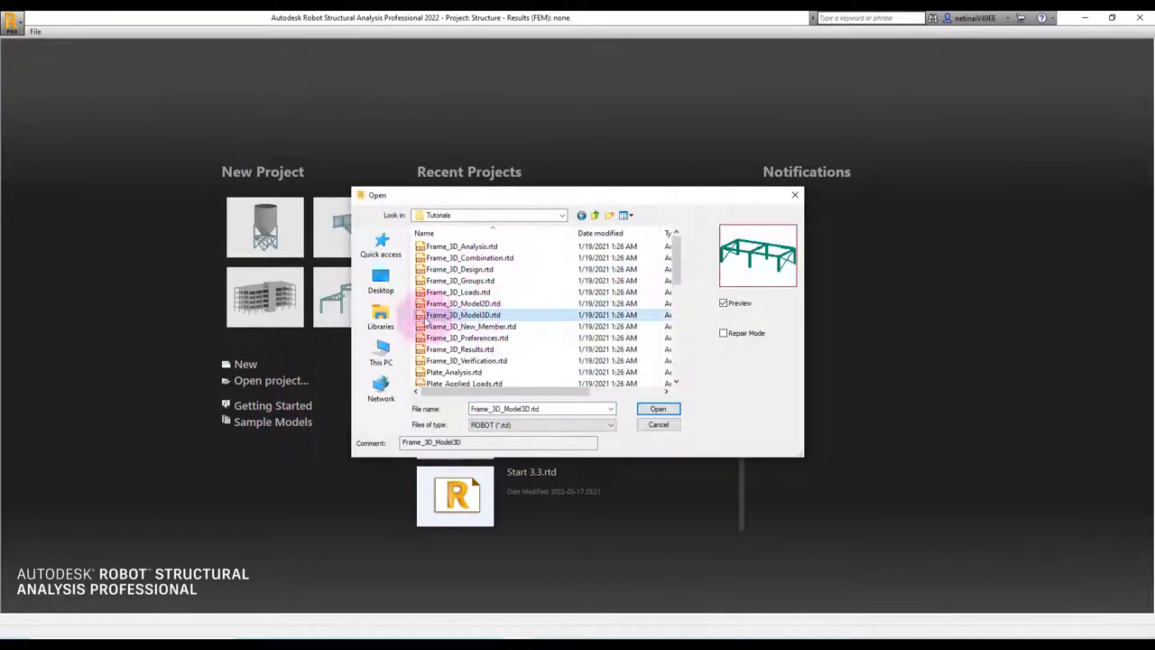
left_click(658, 409)
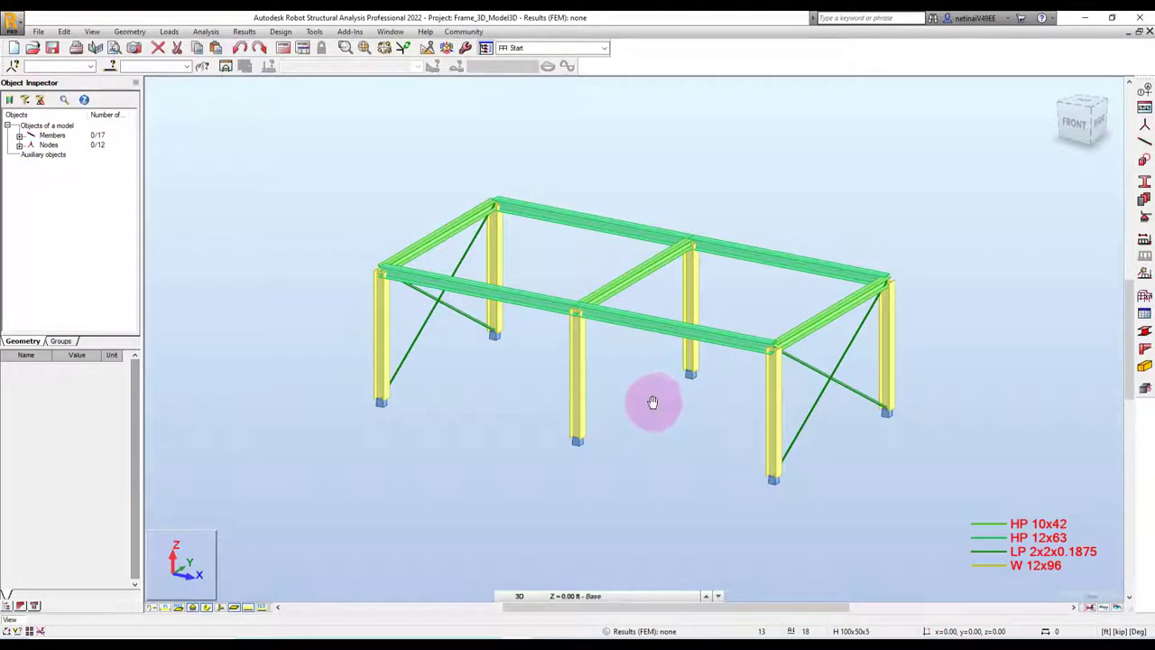
Step: Dock the Edit toolbar permanently and reposition the 3D frame in the view
mouse_move(653, 402)
middle_mouse_down("shift")
mouse_move(642, 418)
mouse_move(601, 418)
middle_mouse_up("shift")
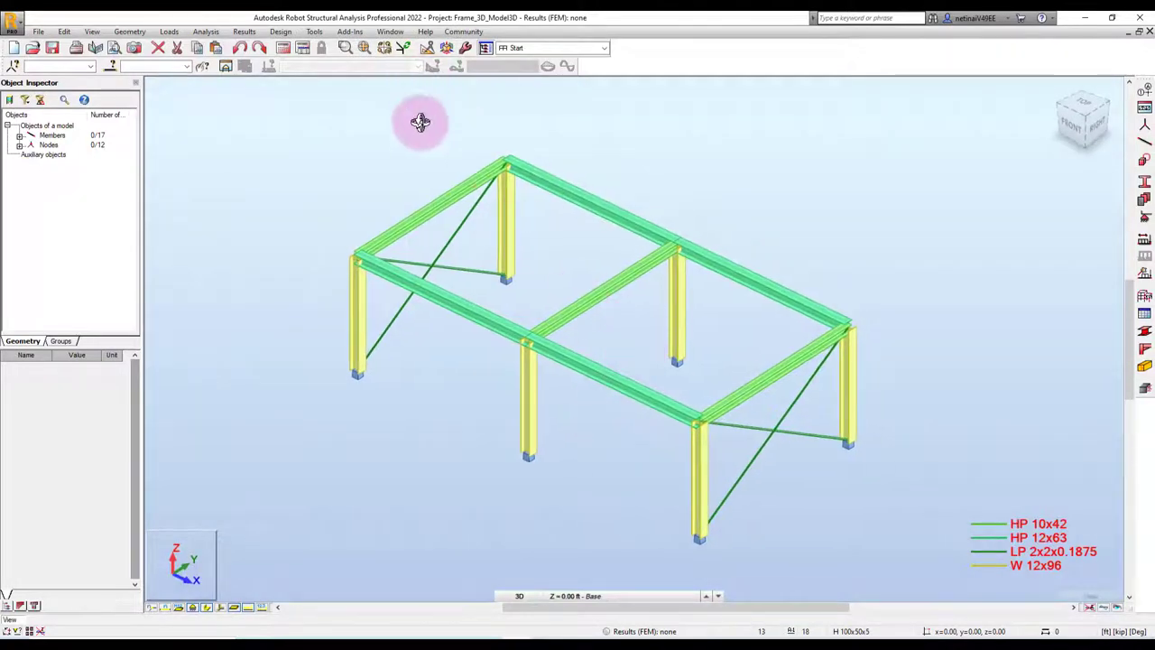
left_click(428, 51)
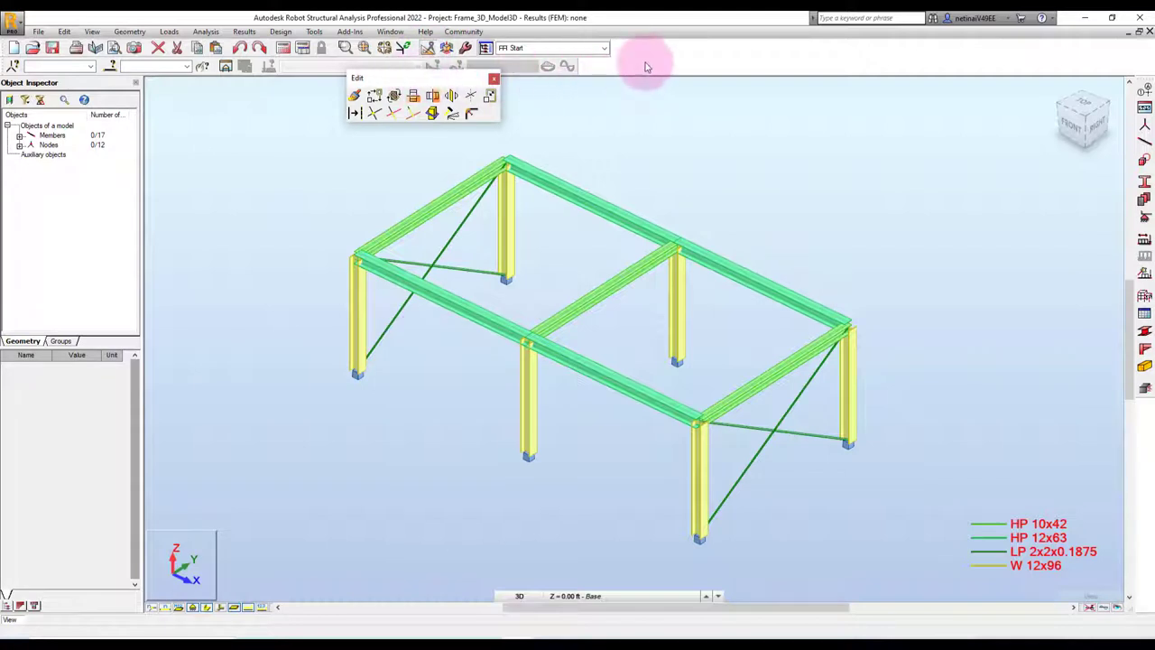
left_click(647, 70)
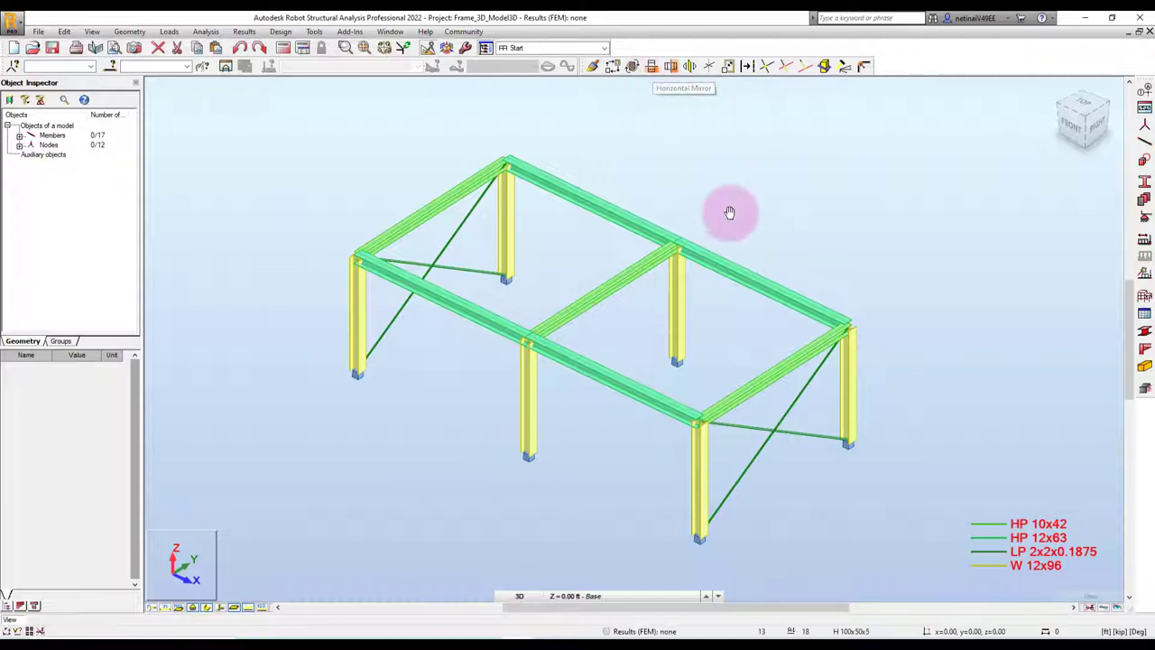
middle_click_drag(730, 214, 690, 245)
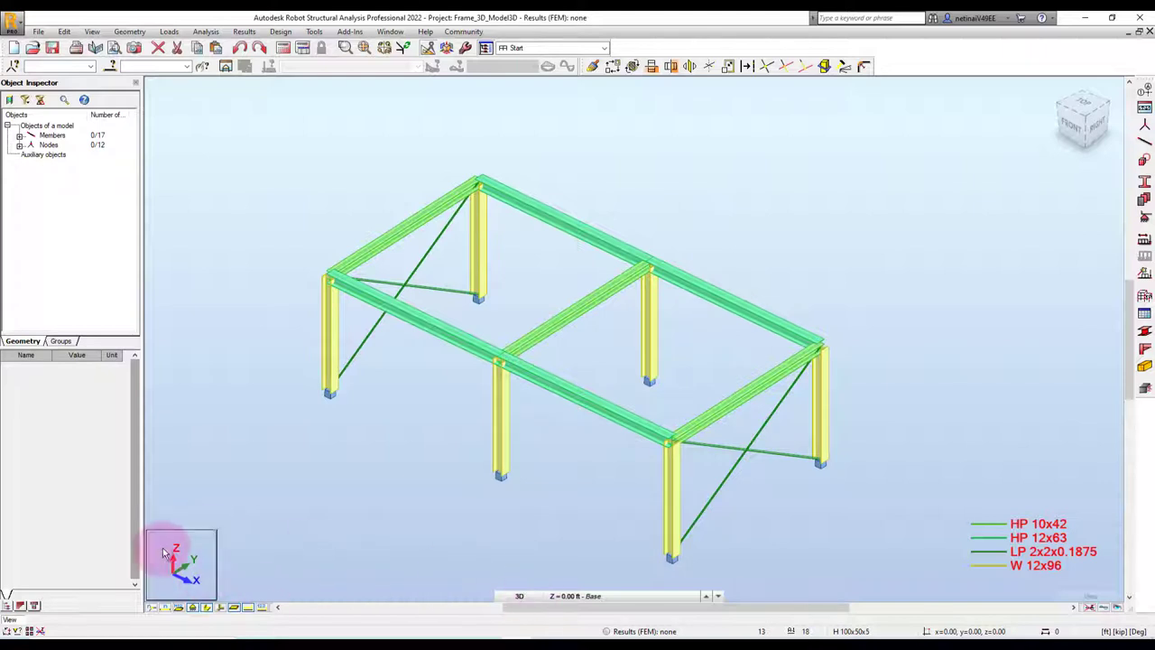
Step: Switch to the XZ front elevation at Y = 0 and center it in the view
left_click(519, 596)
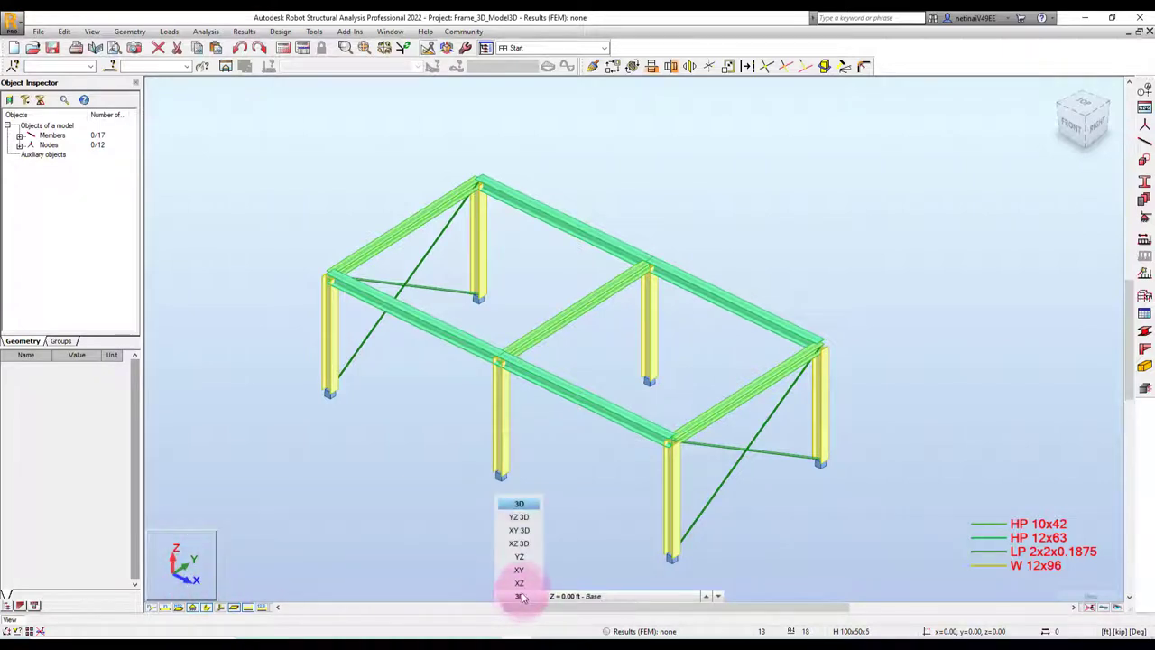
left_click(519, 583)
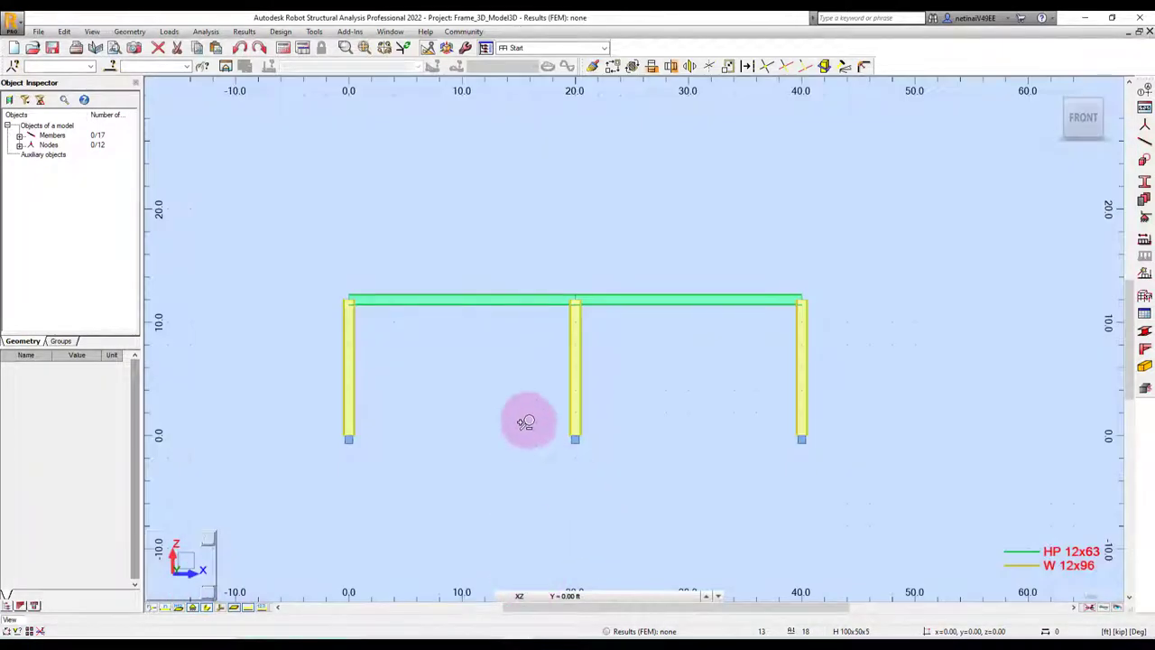
left_click_drag(658, 232, 730, 304)
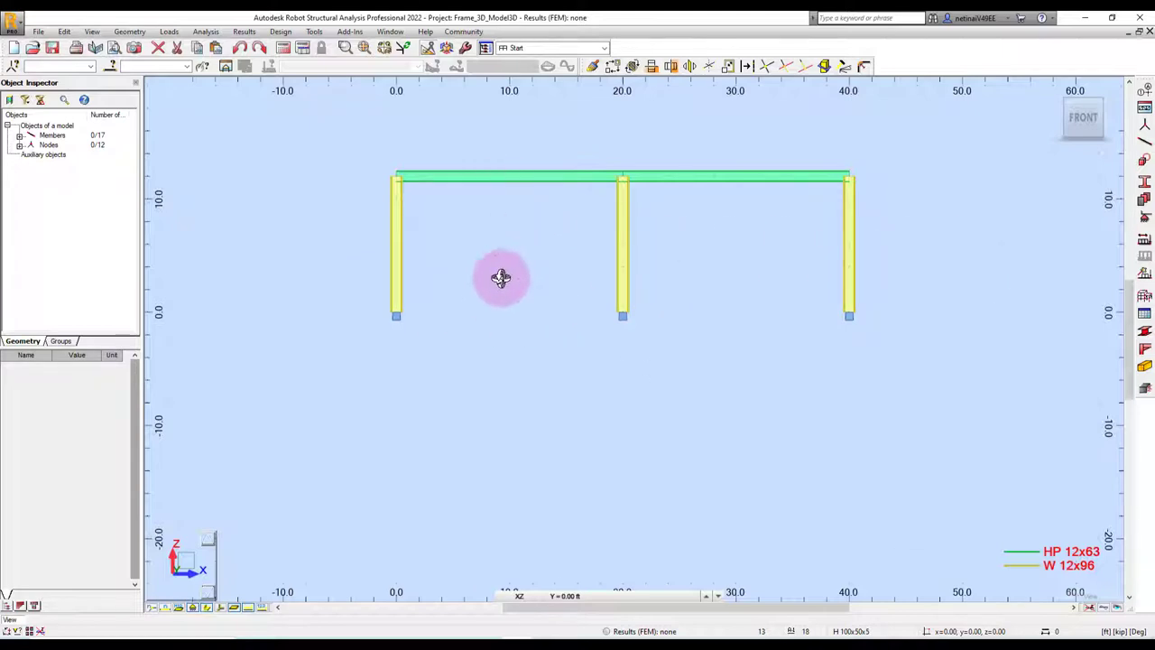
Step: Mirror-copy top beams 6 and 11 about a 6 ft horizontal plane to create base beams
left_click(536, 185)
left_click(685, 186, "ctrl")
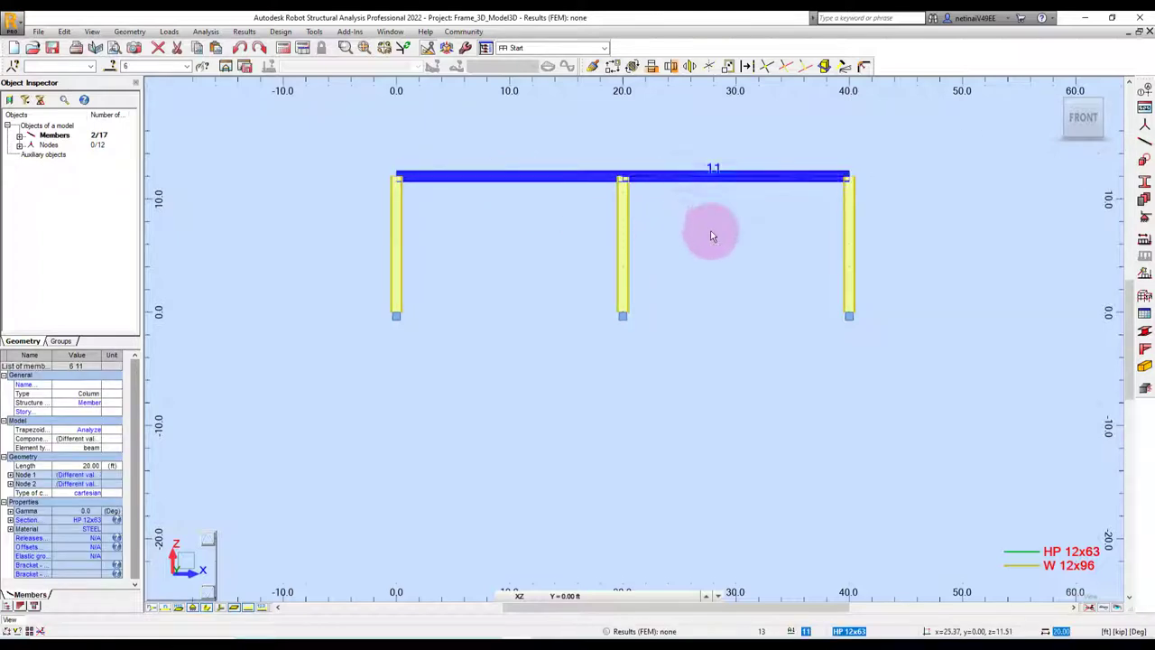
left_click(651, 75)
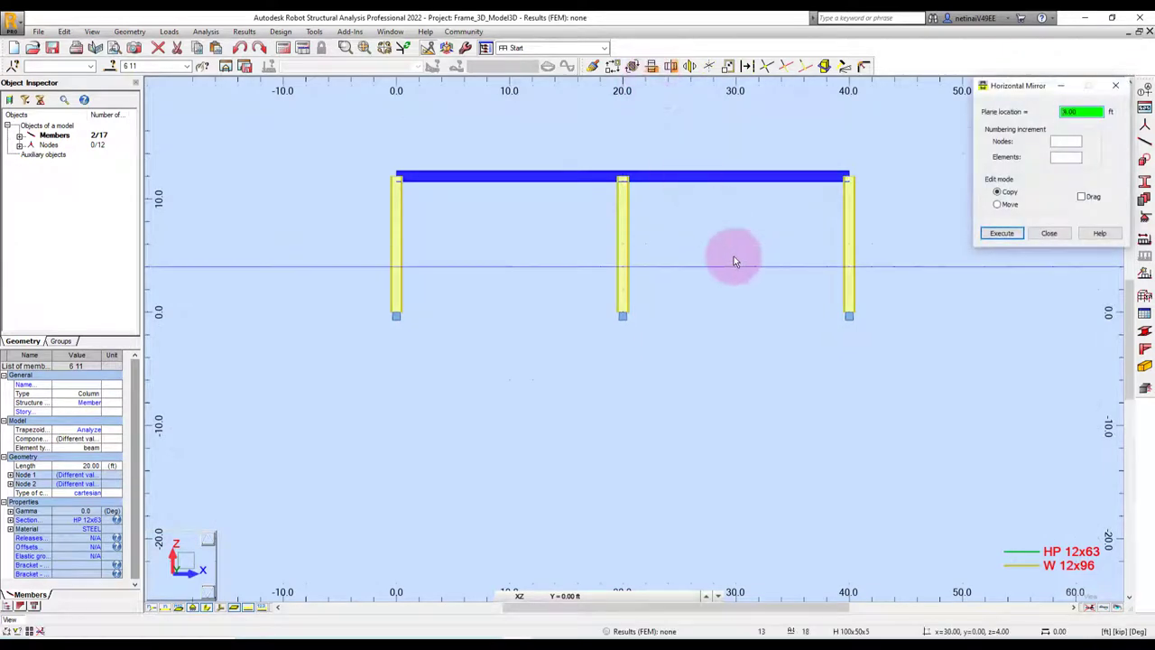
middle_click_drag(734, 258, 622, 322)
left_click_drag(1005, 85, 824, 196)
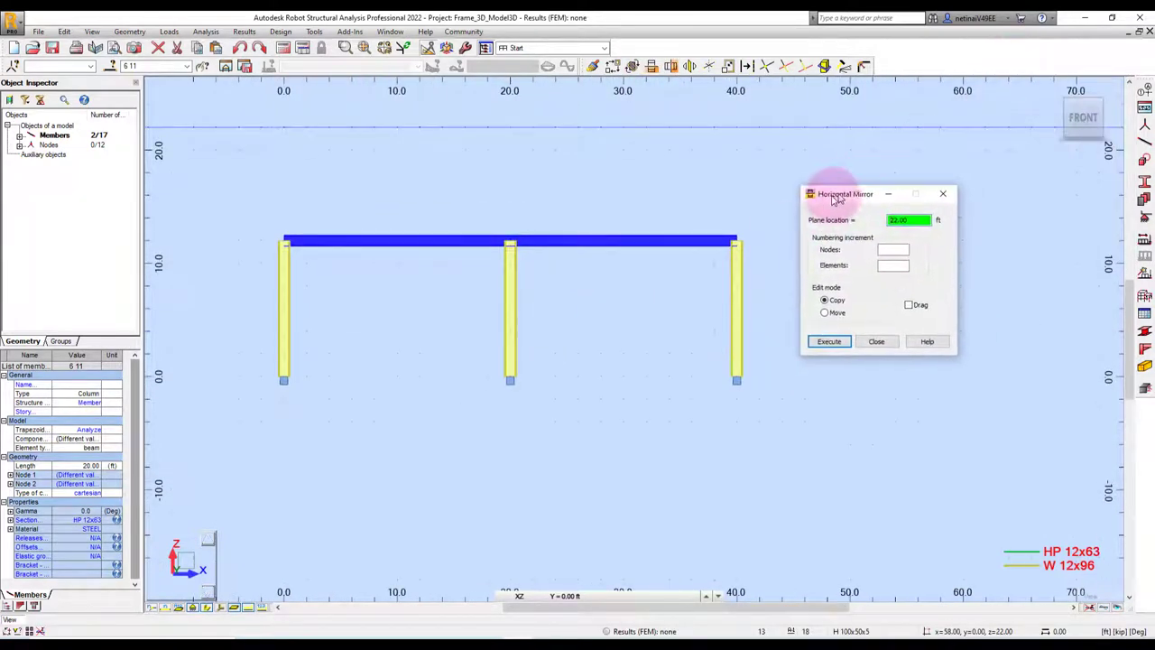
left_click(900, 222)
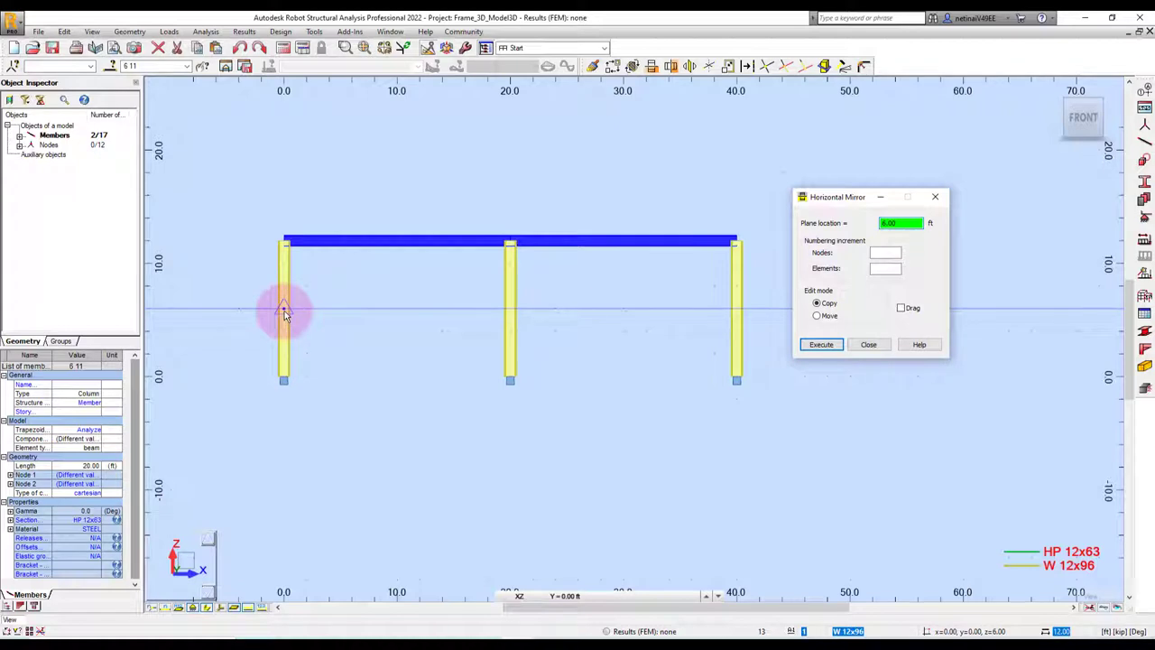
left_click(382, 301)
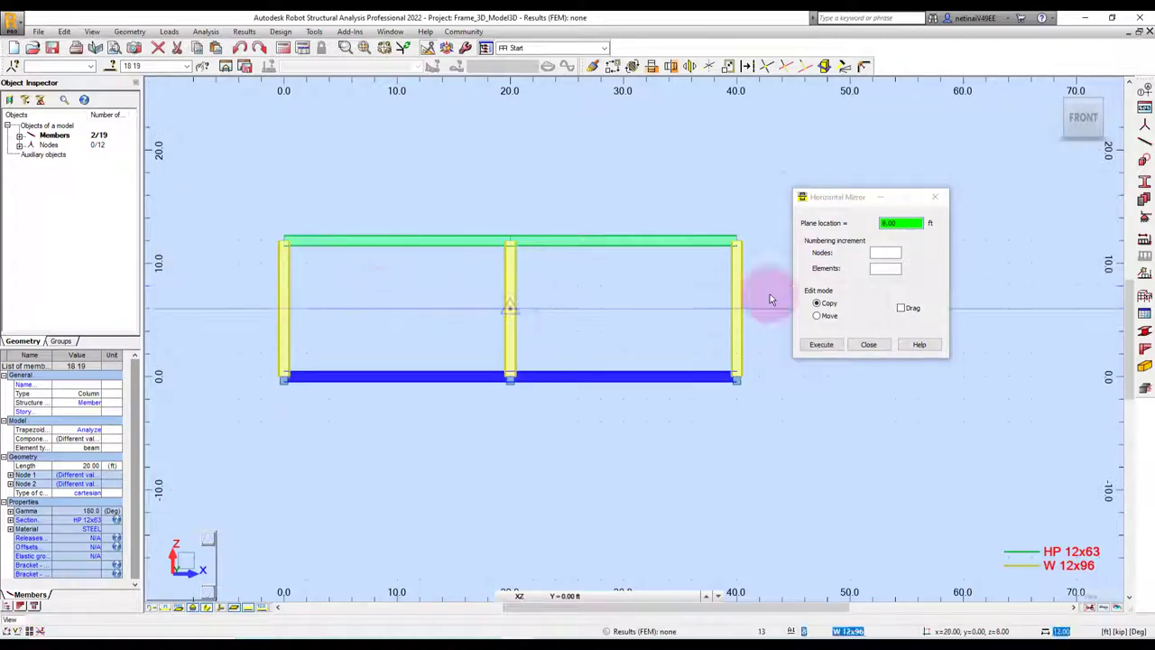
Step: Close the mirror dialog, clear the selection, and return to an oblique 3D back view
left_click(866, 344)
scroll(869, 291, "down", 2)
mouse_move(869, 301)
middle_mouse_down("shift")
mouse_move(832, 322)
mouse_move(862, 338)
middle_mouse_up("shift")
left_click(926, 353)
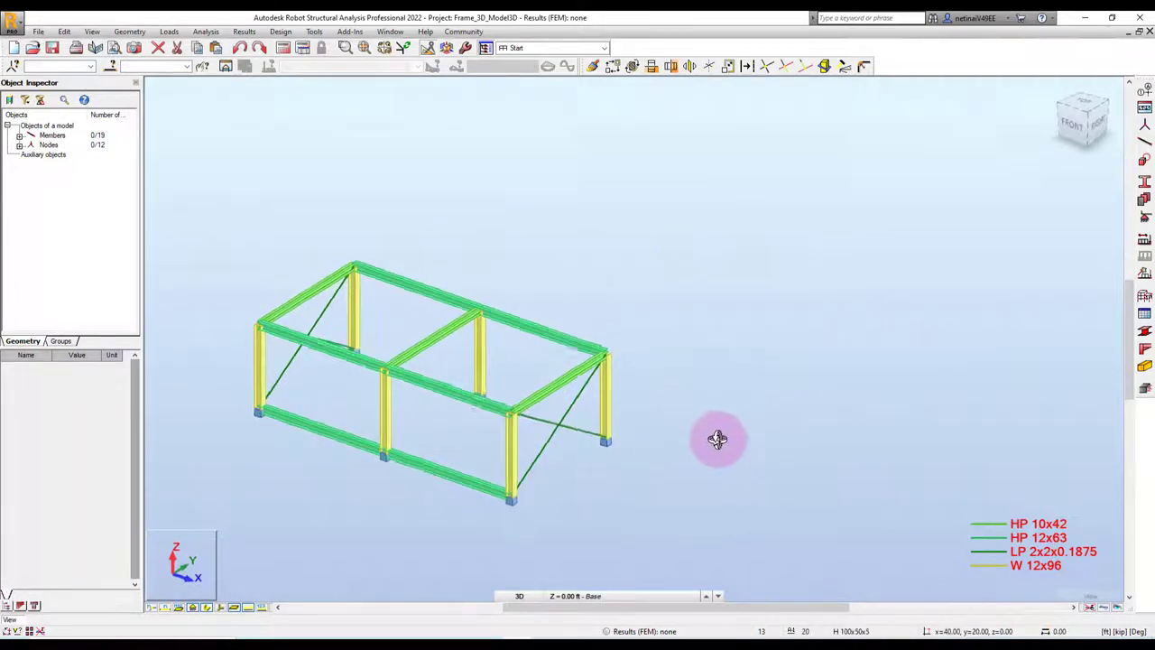
middle_click_drag(707, 437, 525, 402, "shift")
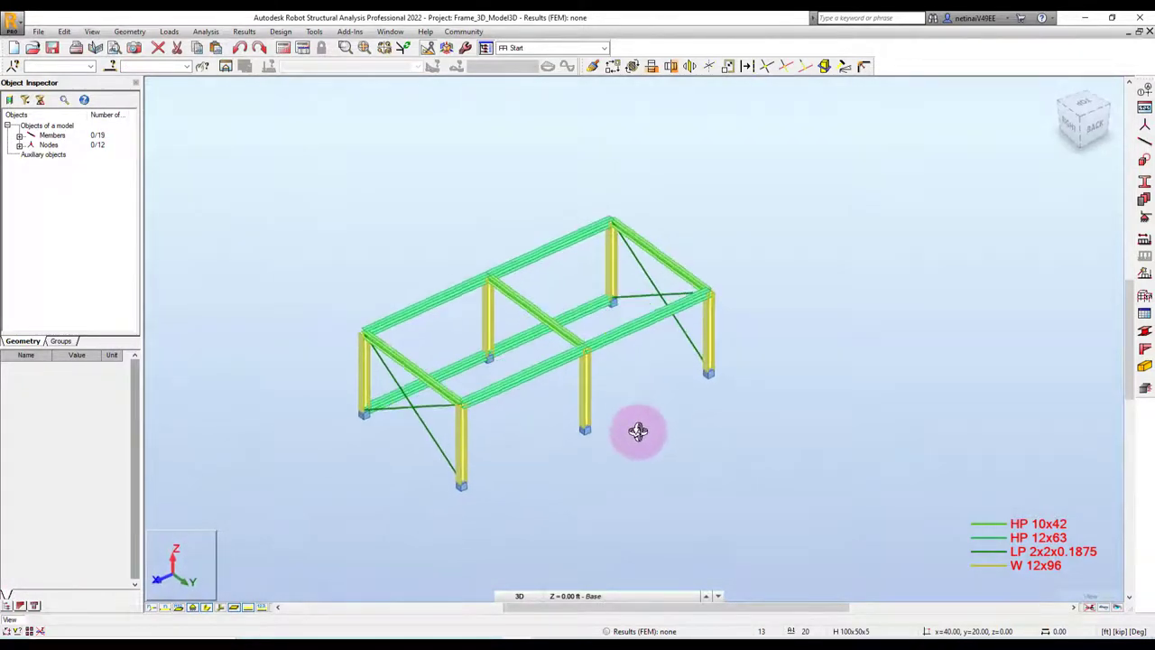
Step: Move middle-row beams 7 and 12 down to the base with a 6 ft horizontal mirror
left_click(518, 350)
left_click(685, 289, "ctrl")
mouse_move(684, 305)
middle_mouse_down("shift")
mouse_move(699, 328)
mouse_move(621, 334)
middle_mouse_up("shift")
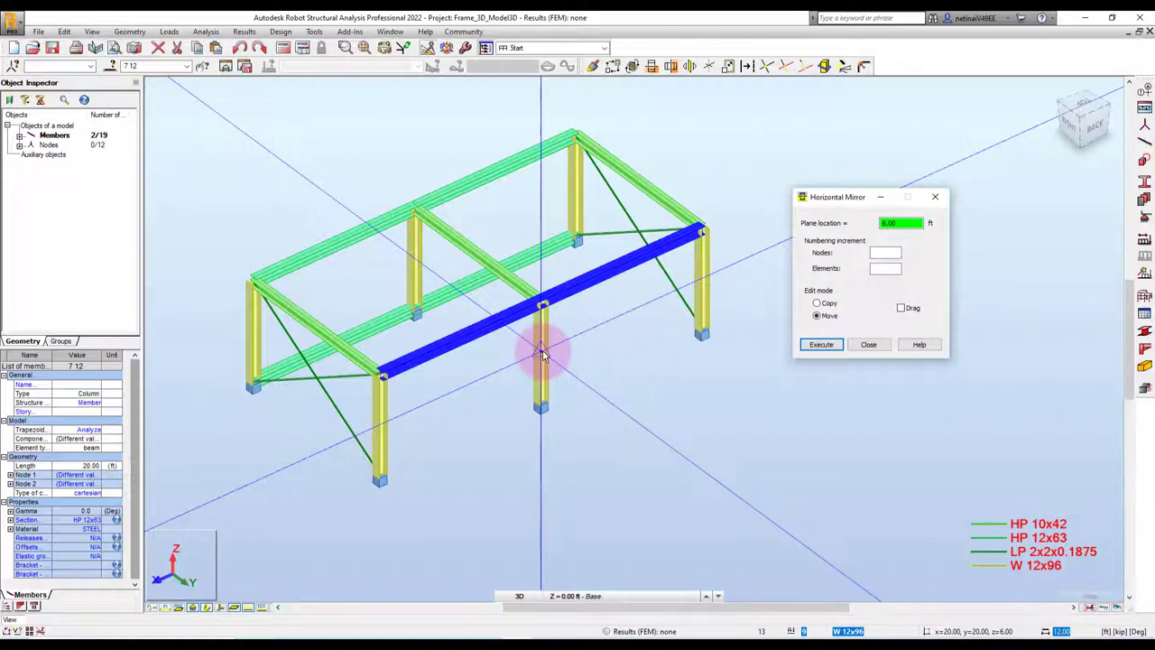
left_click(541, 354)
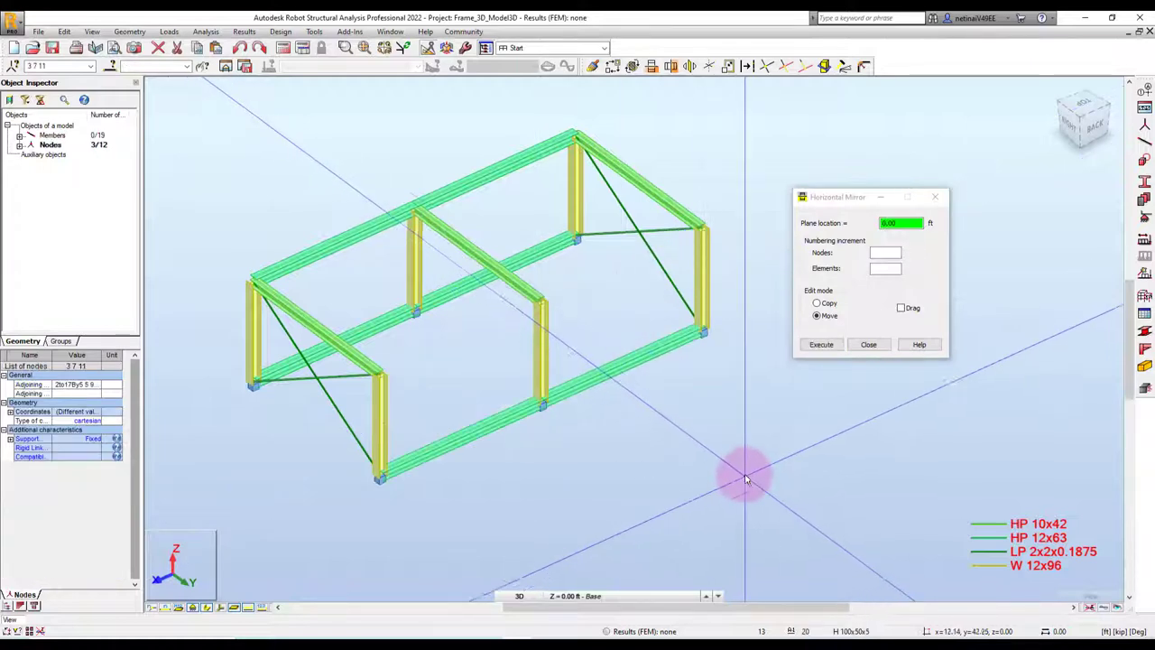
left_click(893, 345)
mouse_move(825, 425)
middle_mouse_down("shift")
mouse_move(830, 407)
mouse_move(752, 387)
mouse_move(830, 405)
mouse_move(773, 387)
middle_mouse_up("shift")
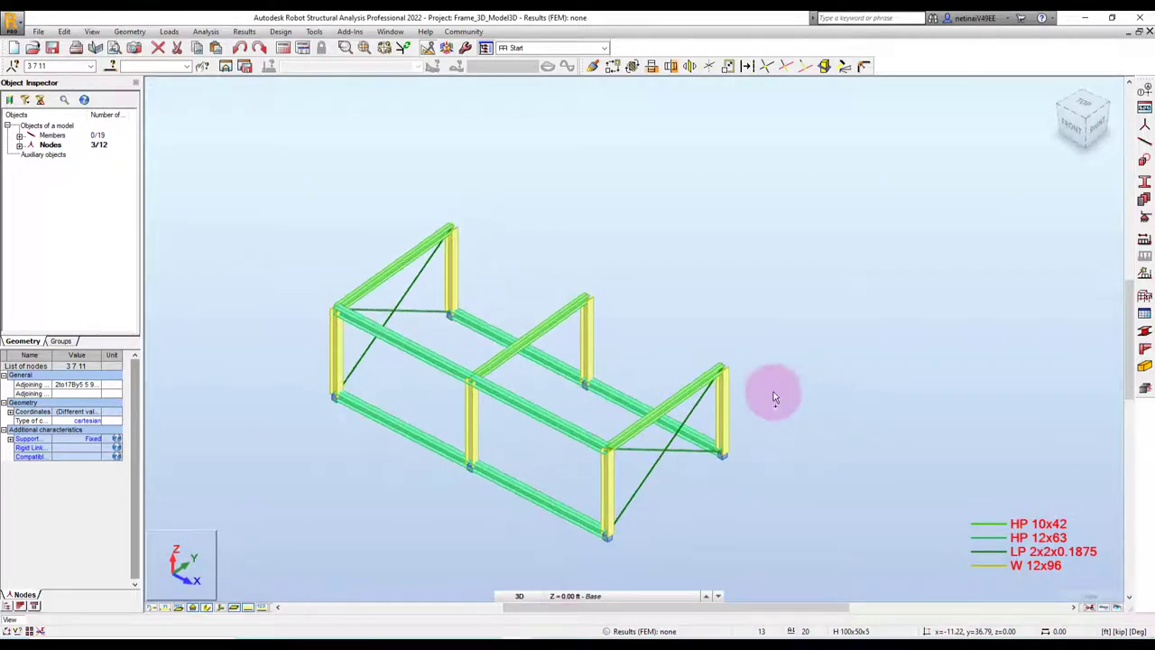
scroll(388, 302, "up", 2)
scroll(390, 302, "up", 1)
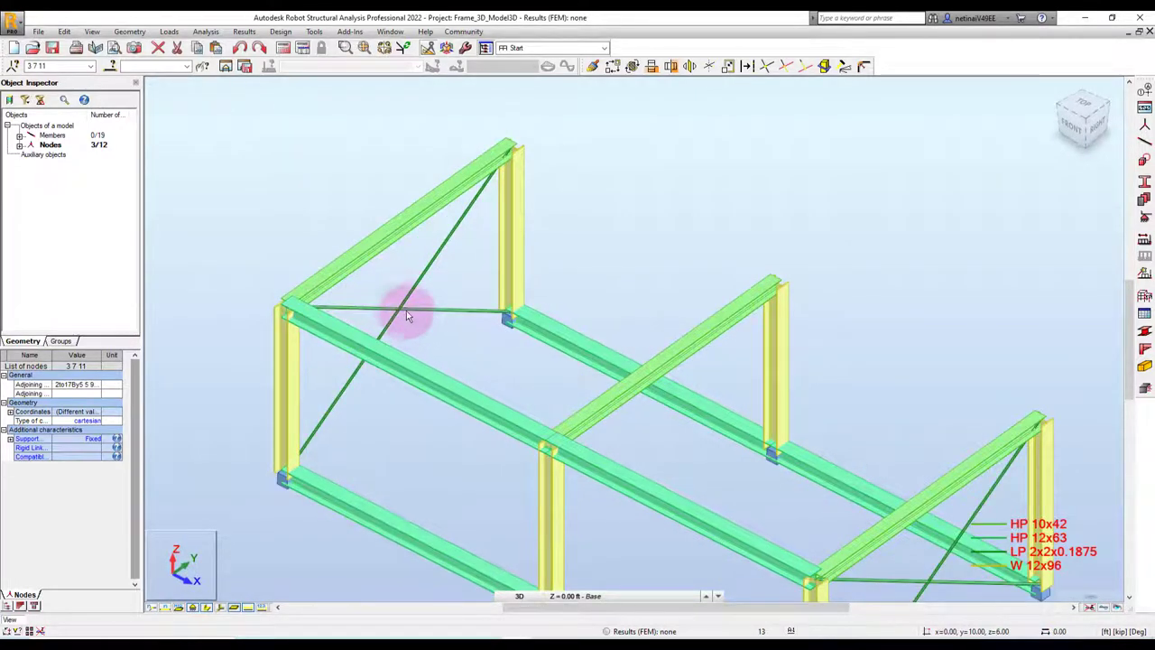
Step: Select the end-frame X-bracing members 4 and 5
left_click(406, 315)
left_click(397, 311, "ctrl")
scroll(401, 280, "down", 2)
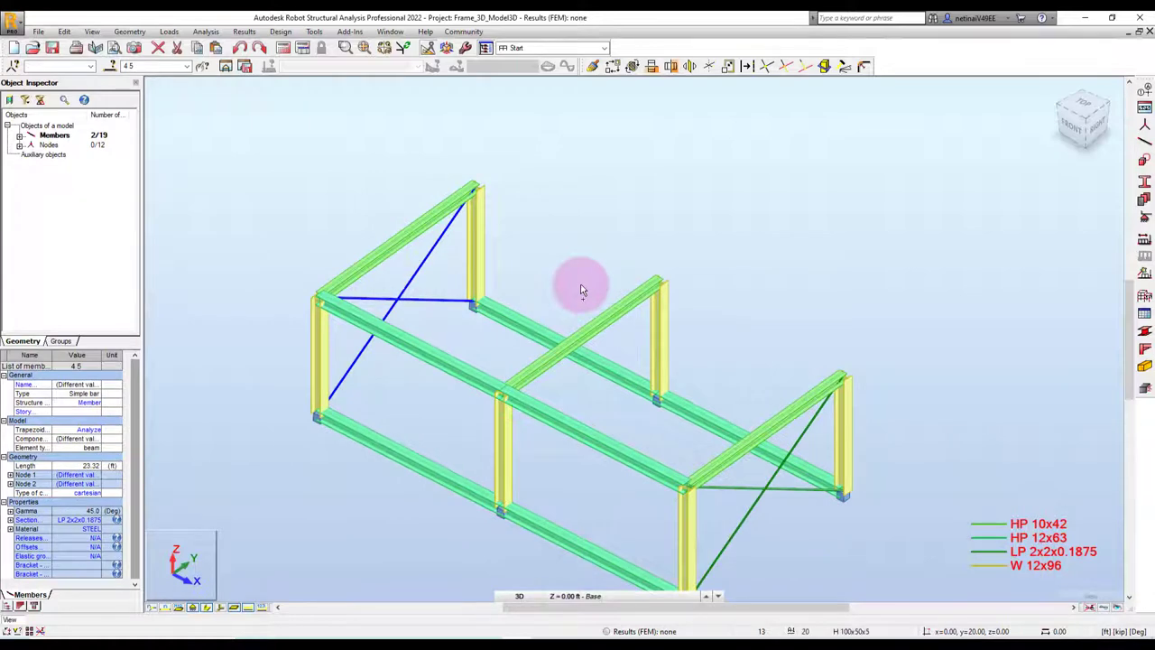
mouse_move(582, 289)
middle_mouse_down("shift")
mouse_move(601, 265)
mouse_move(572, 291)
middle_mouse_up("shift")
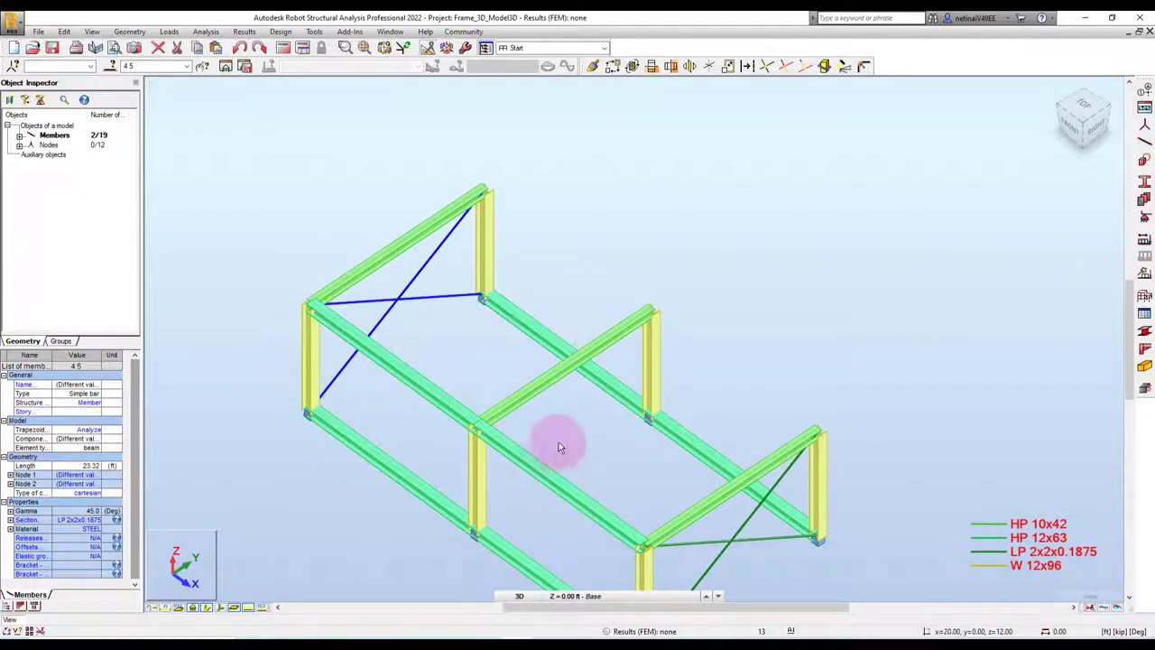
mouse_move(558, 446)
middle_mouse_down("shift")
mouse_move(578, 425)
mouse_move(603, 439)
middle_mouse_up("shift")
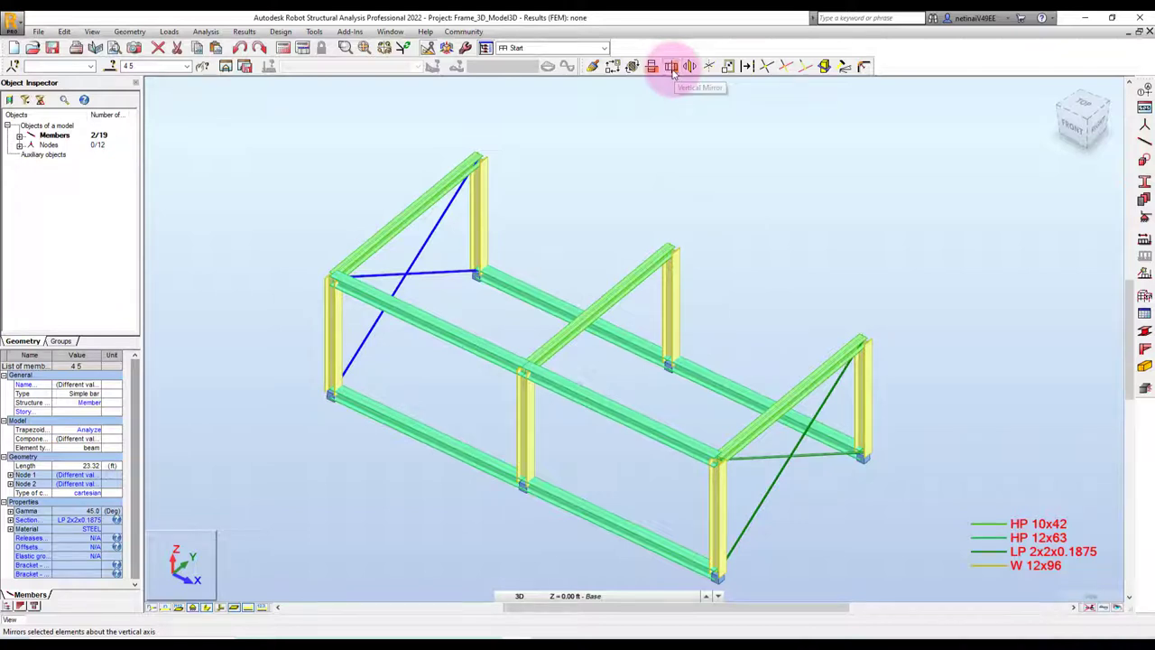
Step: Copy the bracing into the middle frame with a vertical mirror about the 30 ft YZ plane
left_click(672, 73)
left_click_drag(1029, 90, 734, 219)
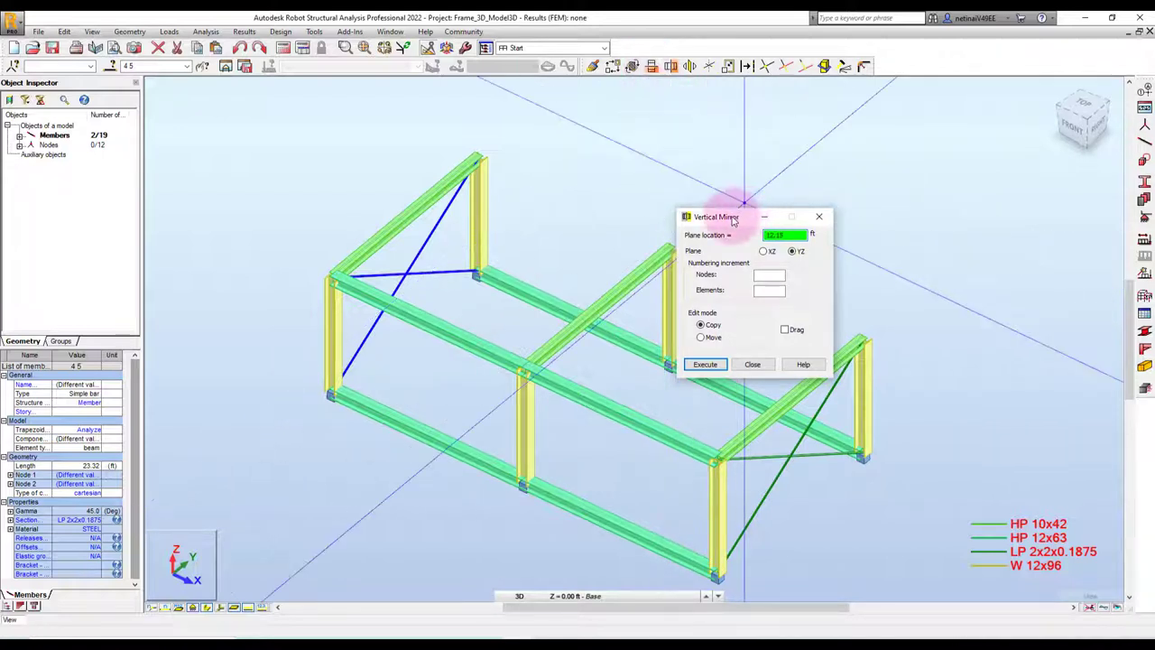
left_click_drag(733, 217, 743, 175)
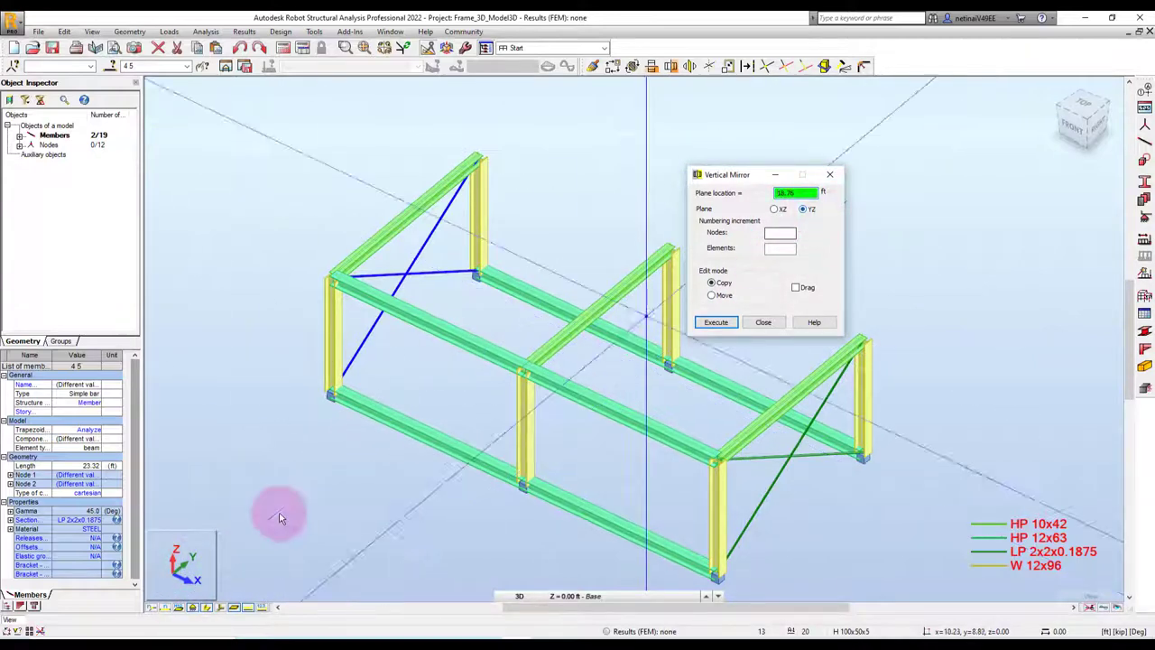
left_click_drag(749, 174, 837, 173)
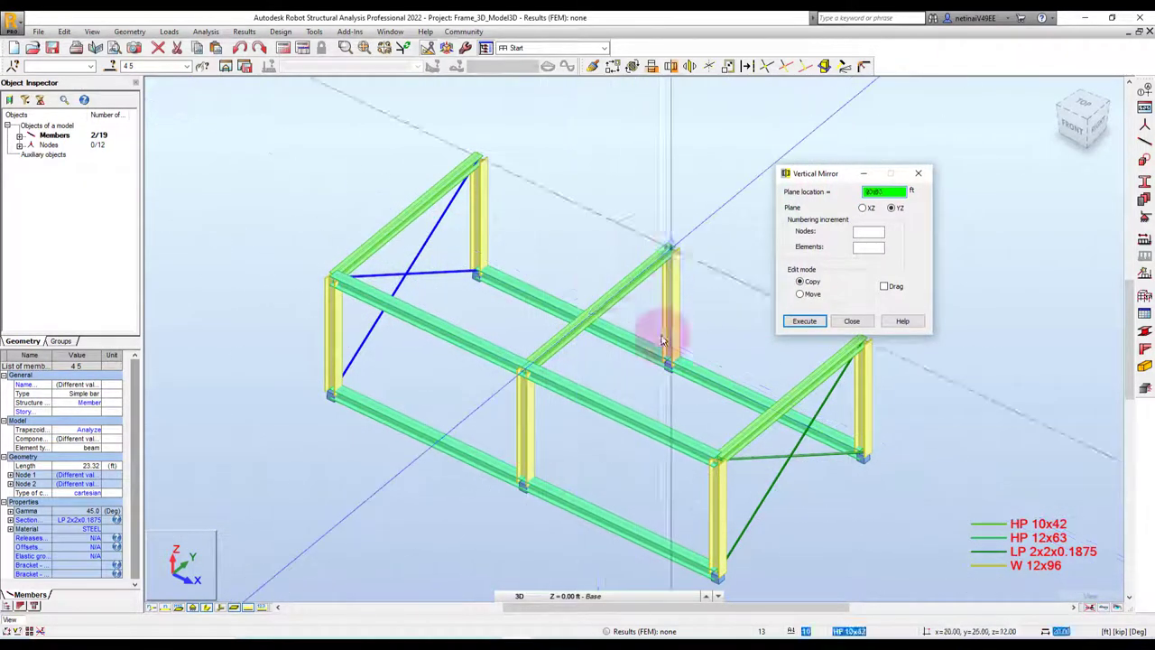
mouse_move(454, 434)
middle_mouse_down("shift")
mouse_move(508, 529)
mouse_move(559, 474)
middle_mouse_up("shift")
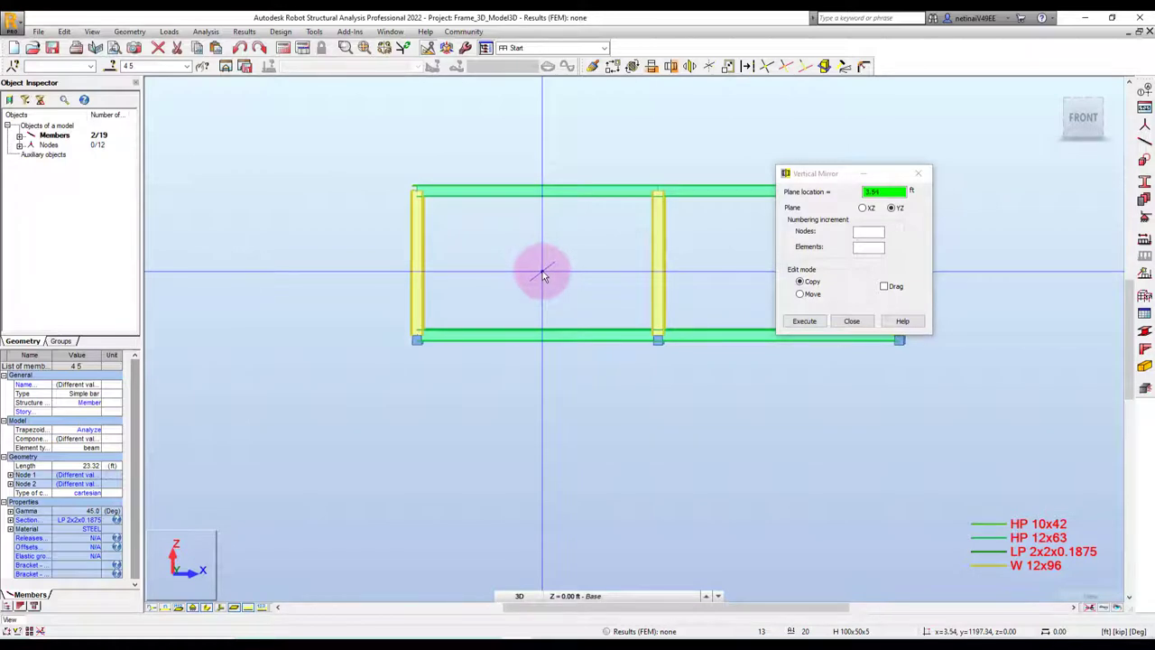
mouse_move(538, 268)
middle_mouse_down("shift")
mouse_move(406, 376)
mouse_move(470, 444)
mouse_move(245, 550)
middle_mouse_up("shift")
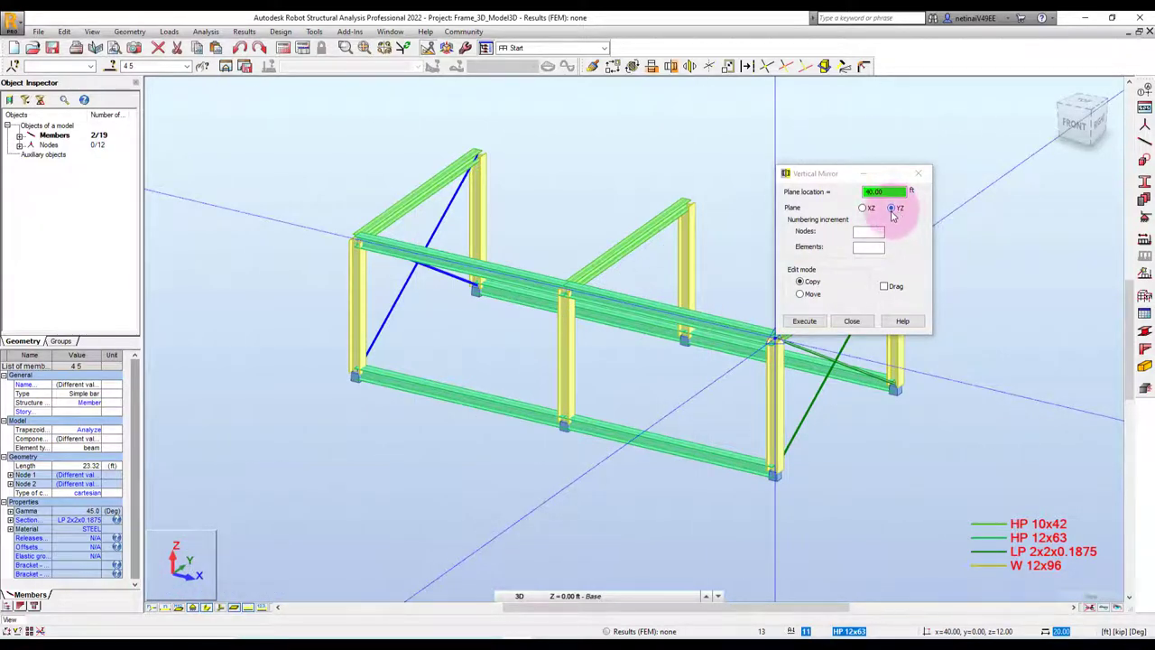
mouse_move(549, 258)
middle_mouse_down("shift")
mouse_move(588, 186)
mouse_move(584, 211)
middle_mouse_up("shift")
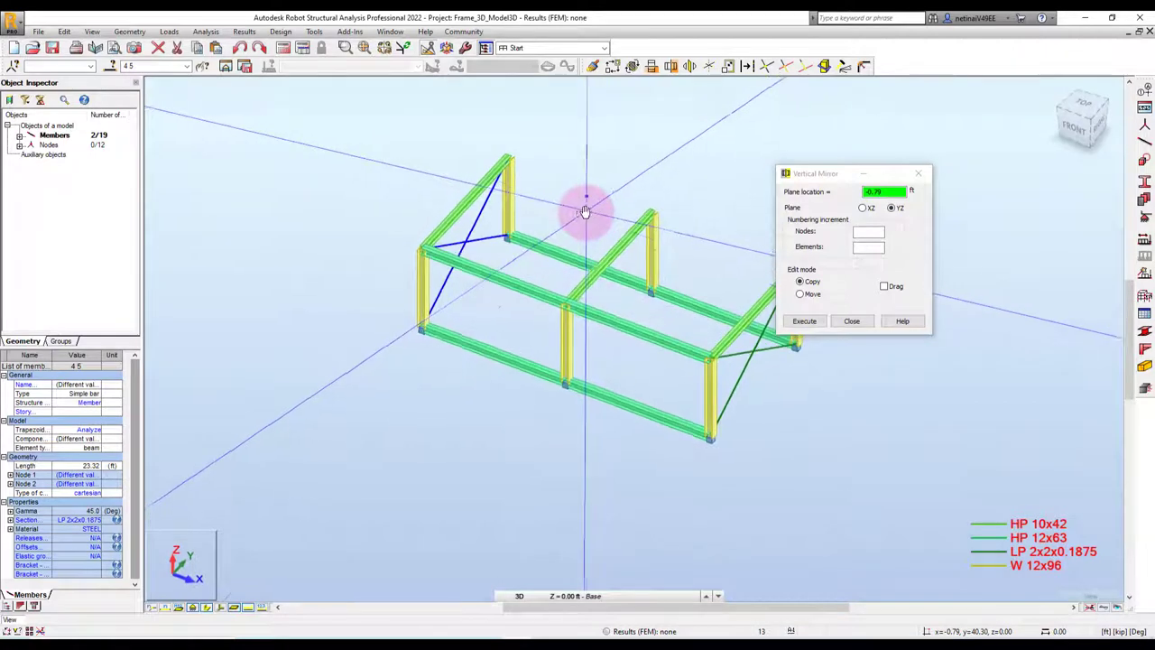
left_click(495, 280)
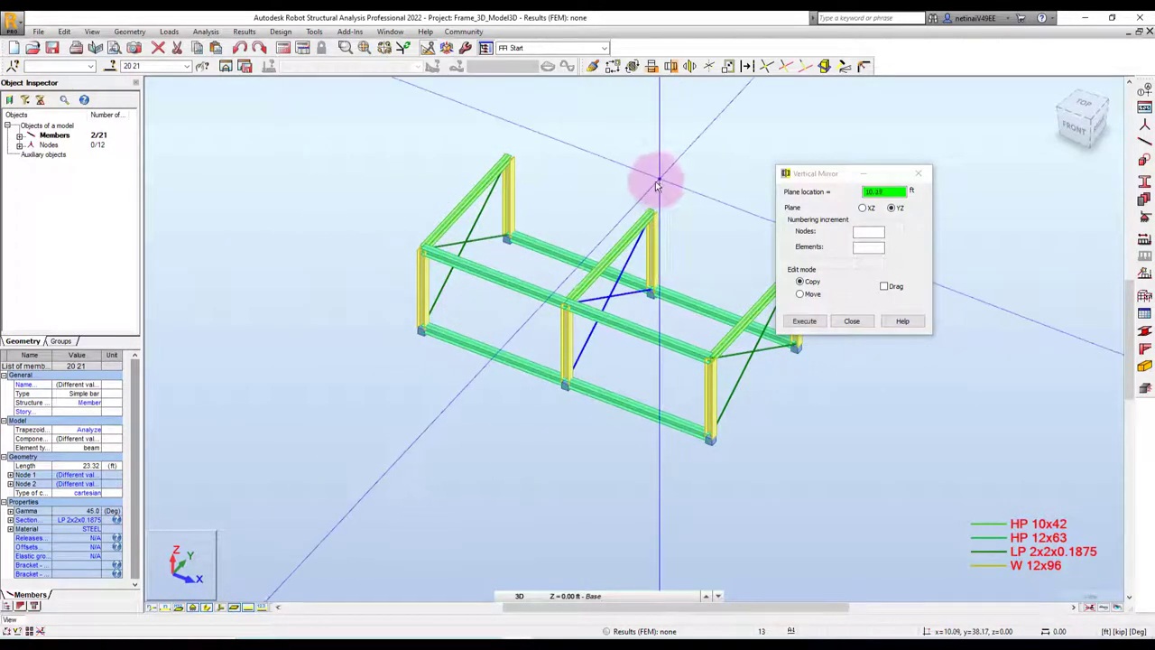
left_click(912, 180)
left_click(912, 404)
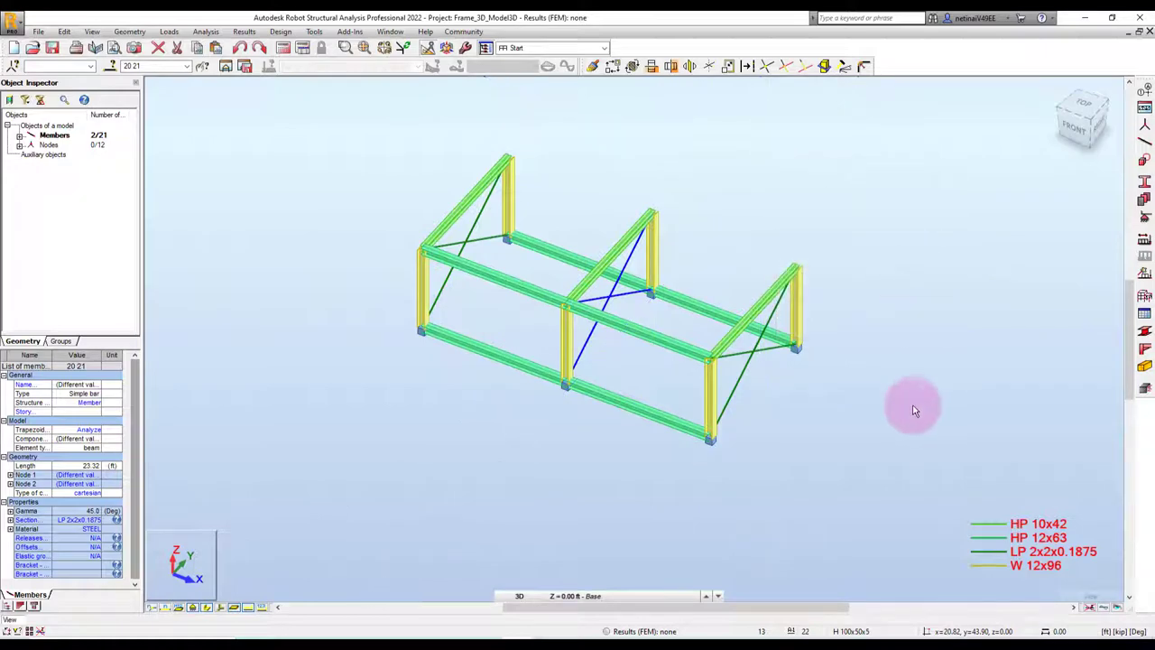
mouse_move(912, 404)
middle_mouse_down("shift")
mouse_move(860, 373)
mouse_move(929, 390)
mouse_move(833, 444)
mouse_move(842, 436)
middle_mouse_up("shift")
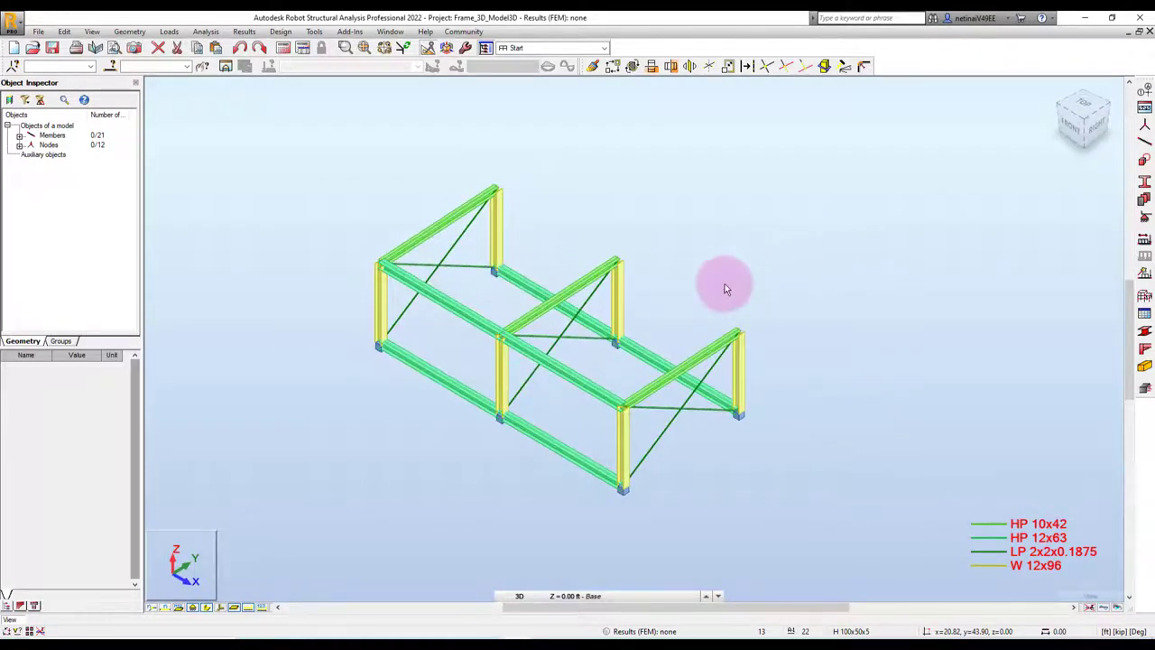
Step: Select the collinear front-side upper beams 6 and 11
mouse_move(722, 283)
middle_mouse_down("shift")
mouse_move(801, 278)
mouse_move(508, 260)
middle_mouse_up("shift")
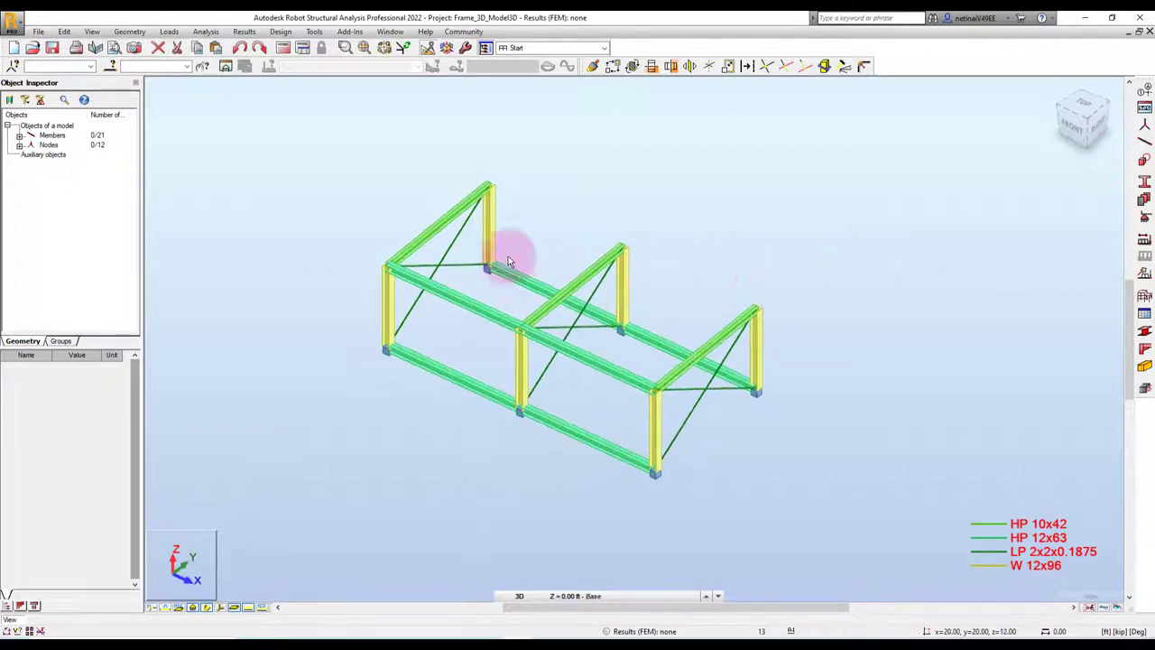
left_click(476, 299)
middle_click_drag(476, 299, 587, 374, "shift")
left_click(596, 397, "ctrl")
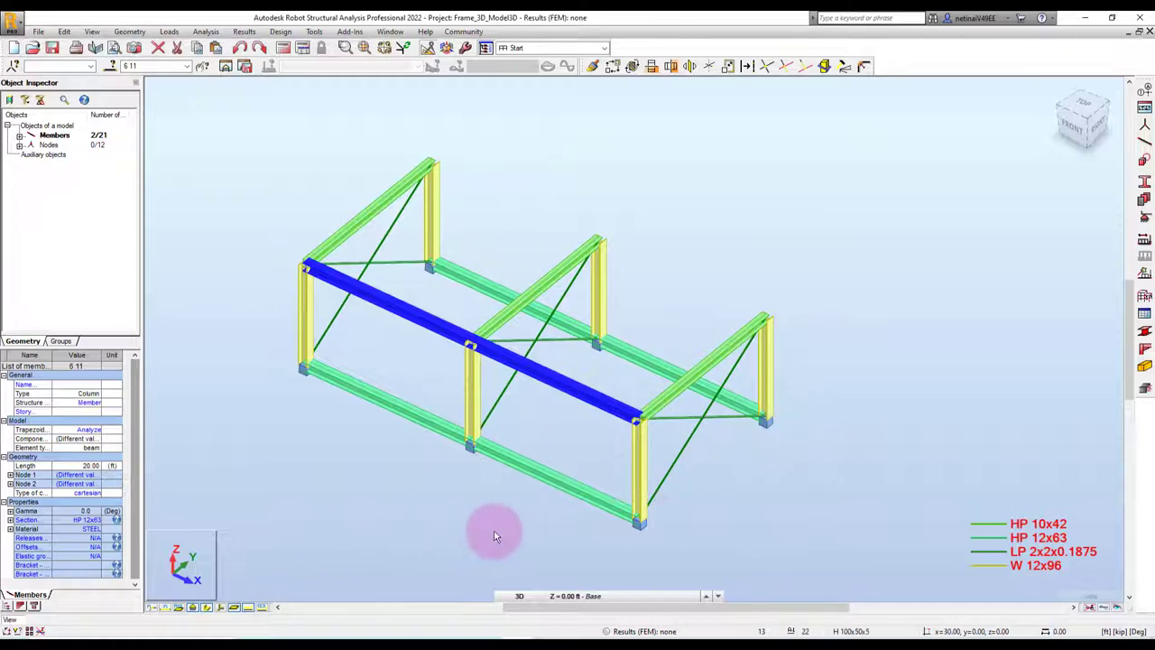
Step: Check the selection from several angles and set up a vertical mirror on the XZ plane
middle_click_drag(720, 485, 680, 468, "shift")
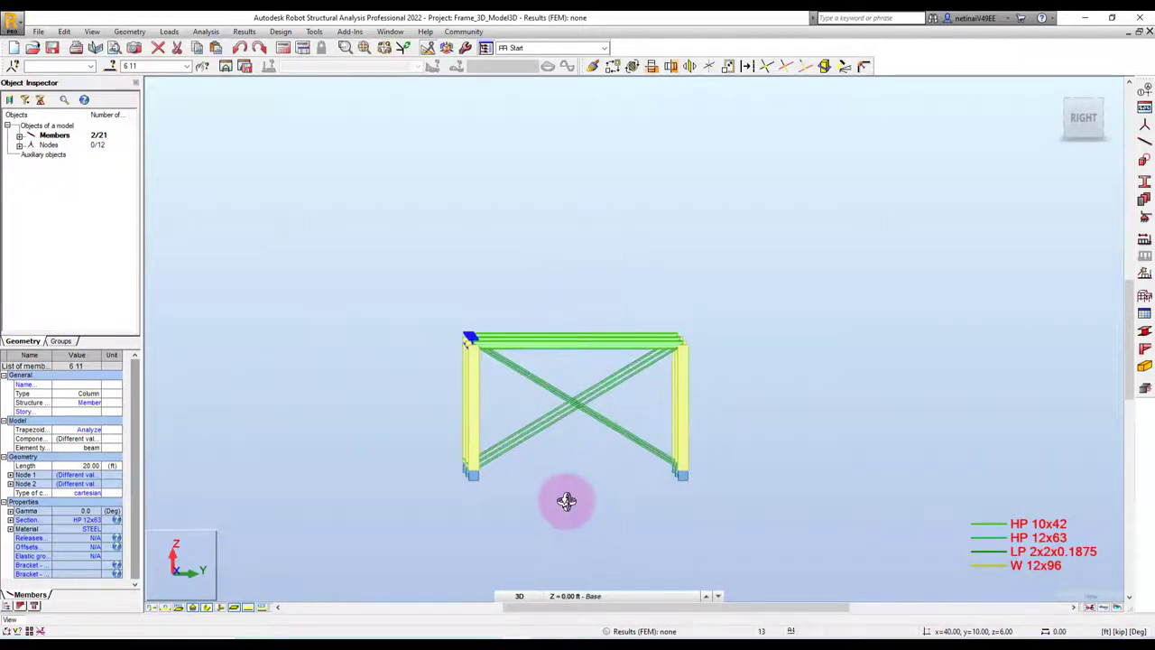
middle_click_drag(567, 505, 594, 528, "shift")
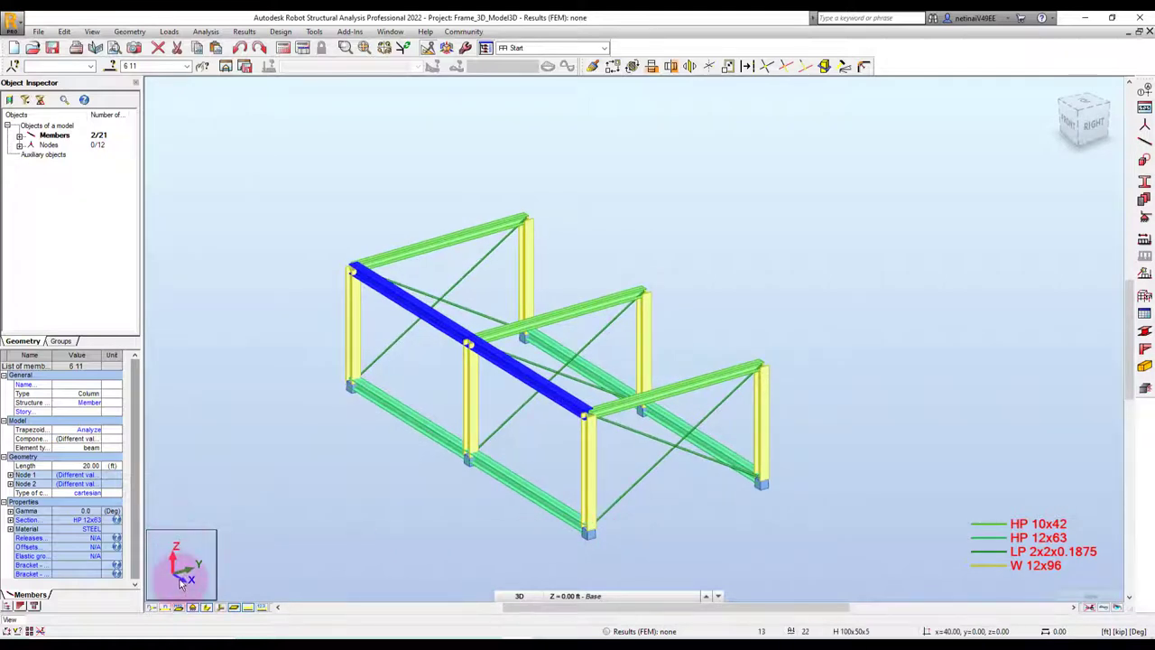
mouse_move(709, 497)
middle_mouse_down("shift")
mouse_move(676, 471)
mouse_move(701, 506)
mouse_move(702, 492)
mouse_move(674, 489)
middle_mouse_up("shift")
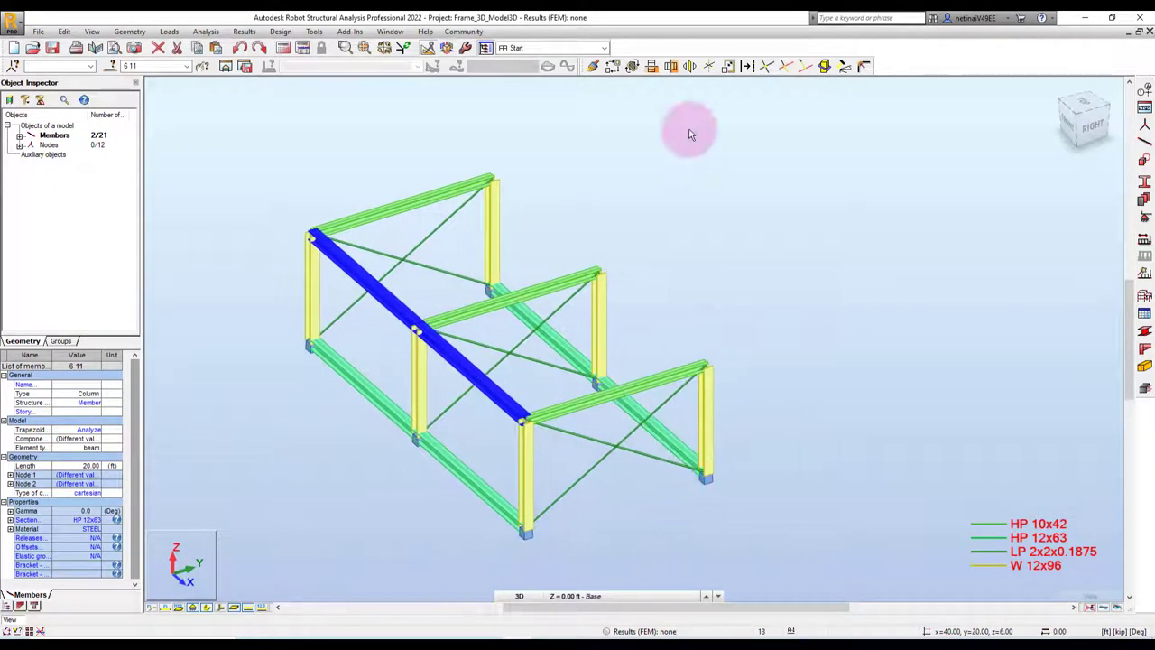
left_click(671, 65)
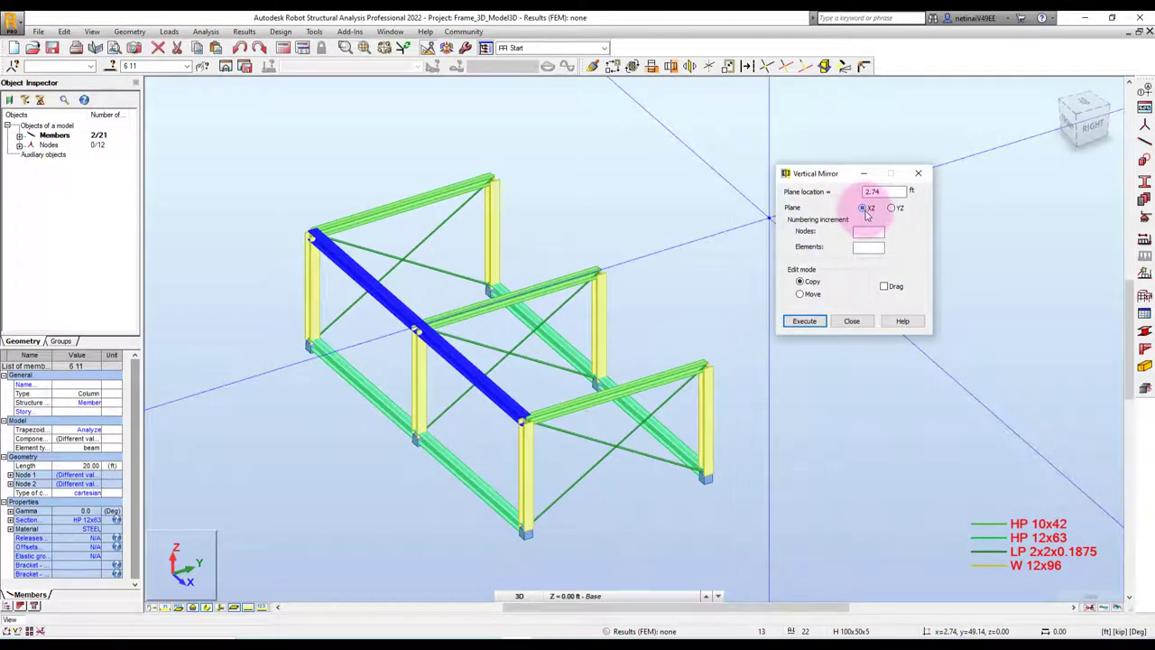
Step: Execute the XZ vertical mirror copy to add the back-side beams, then deselect and review
left_click(404, 209)
left_click(919, 172)
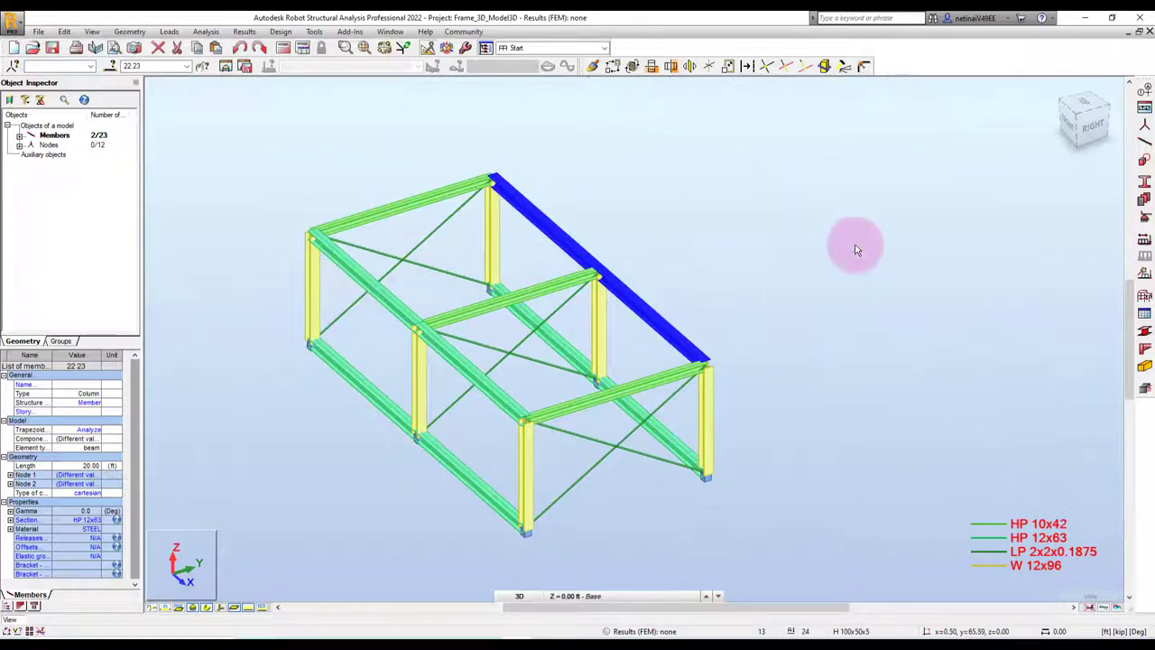
left_click(776, 339)
middle_click_drag(776, 339, 821, 322, "shift")
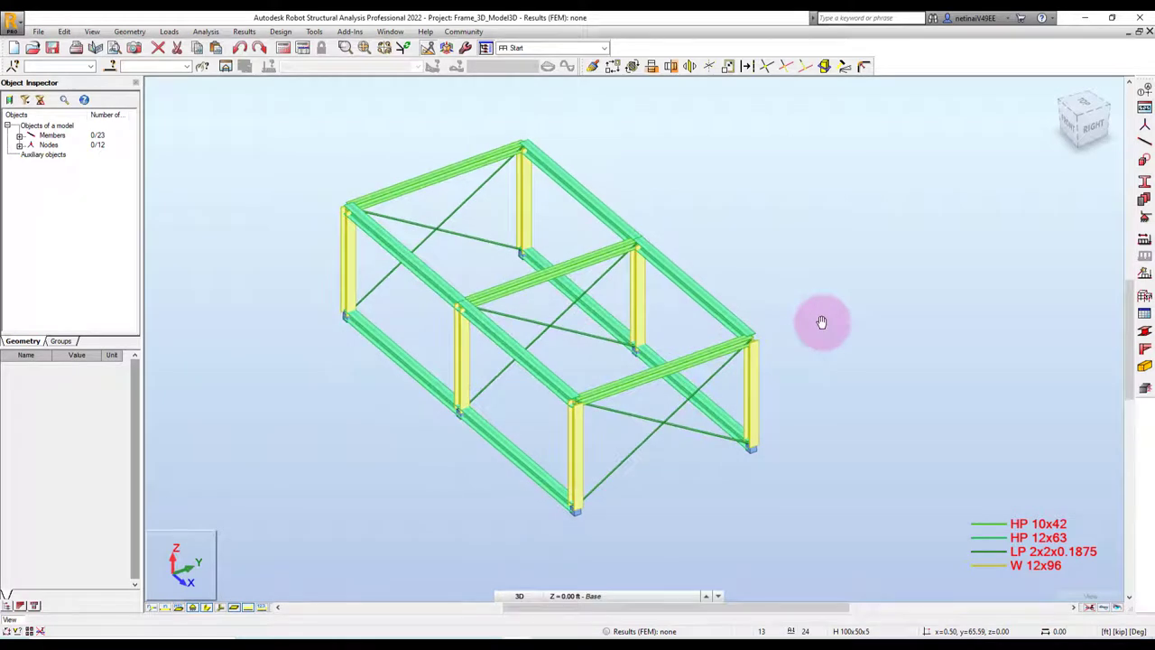